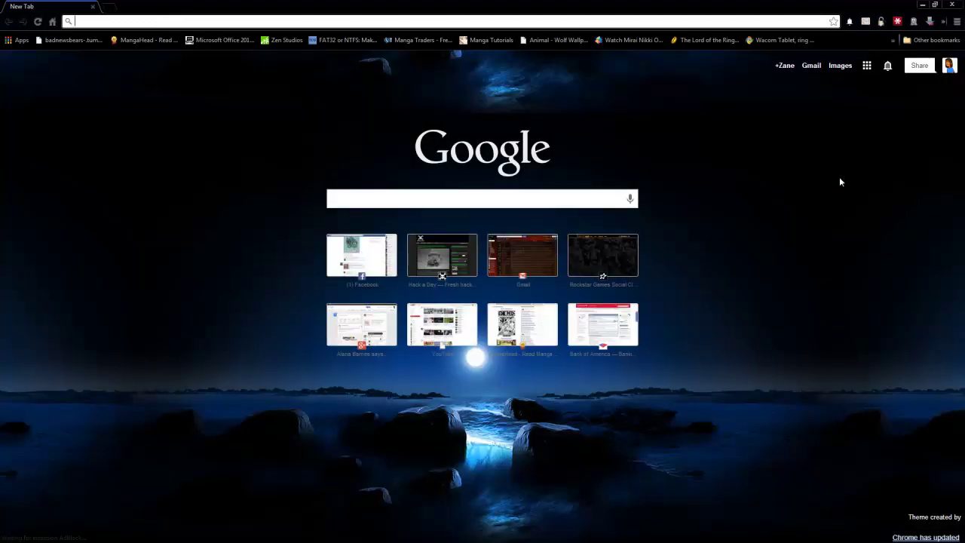
- Open the Apps page from the Apps bookmark, after briefly opening the Google apps panel
click(868, 66)
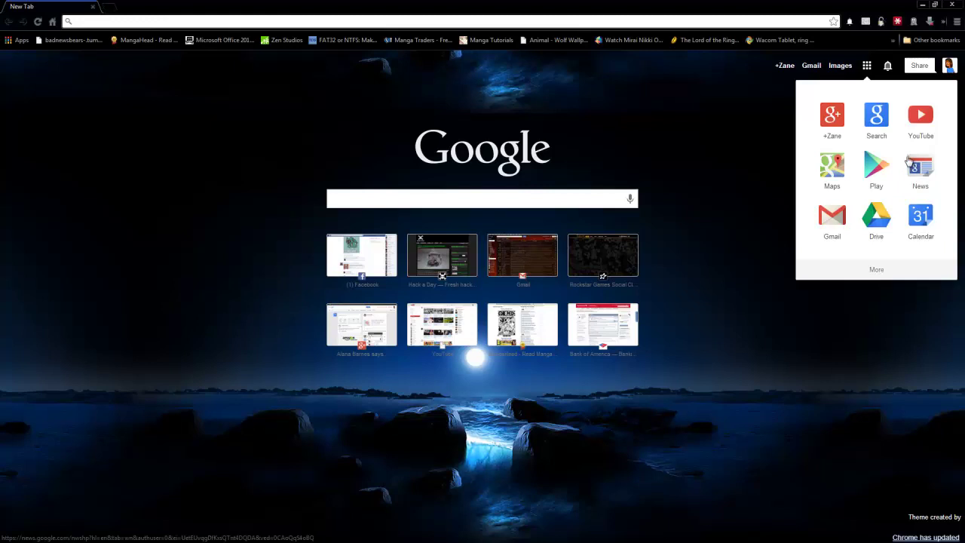
click(673, 132)
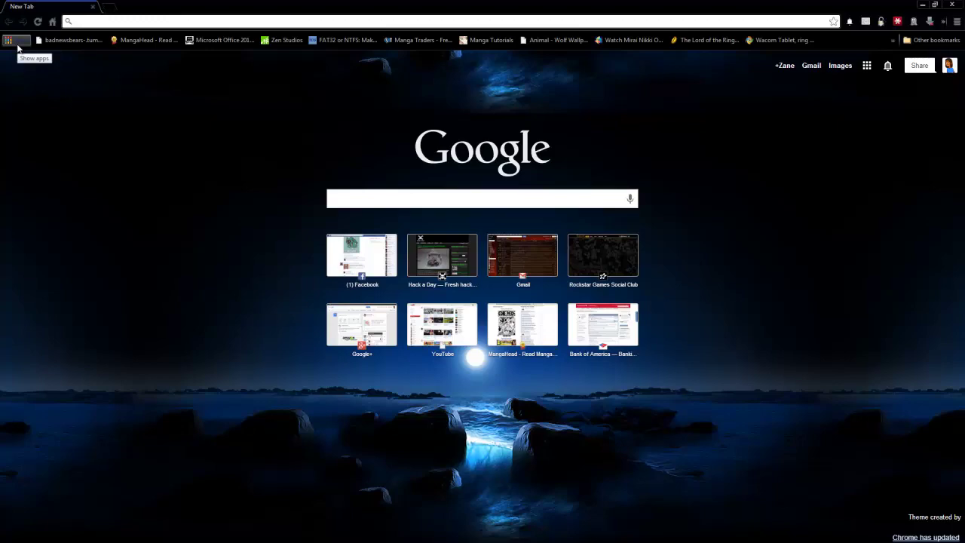
click(18, 46)
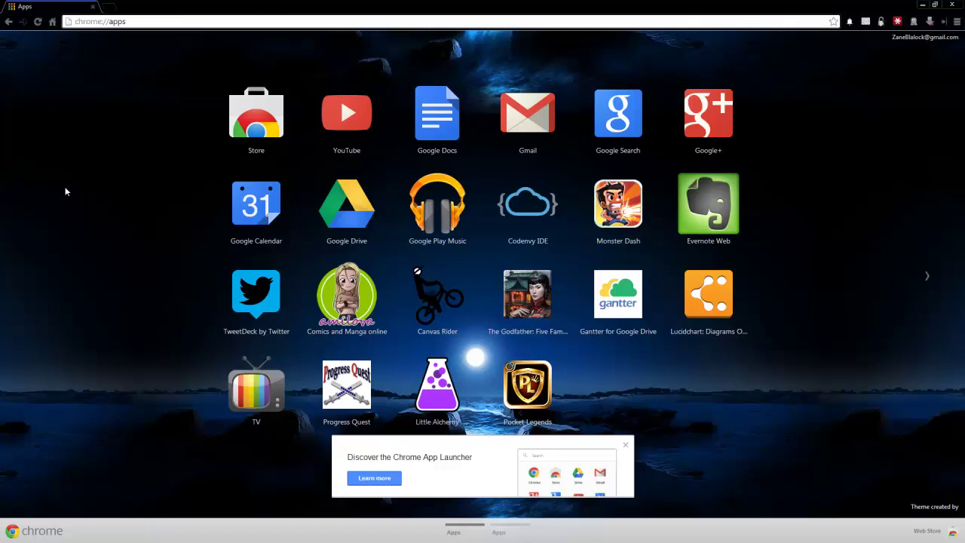
- Copy the chrome://apps address from the address bar
click(137, 21)
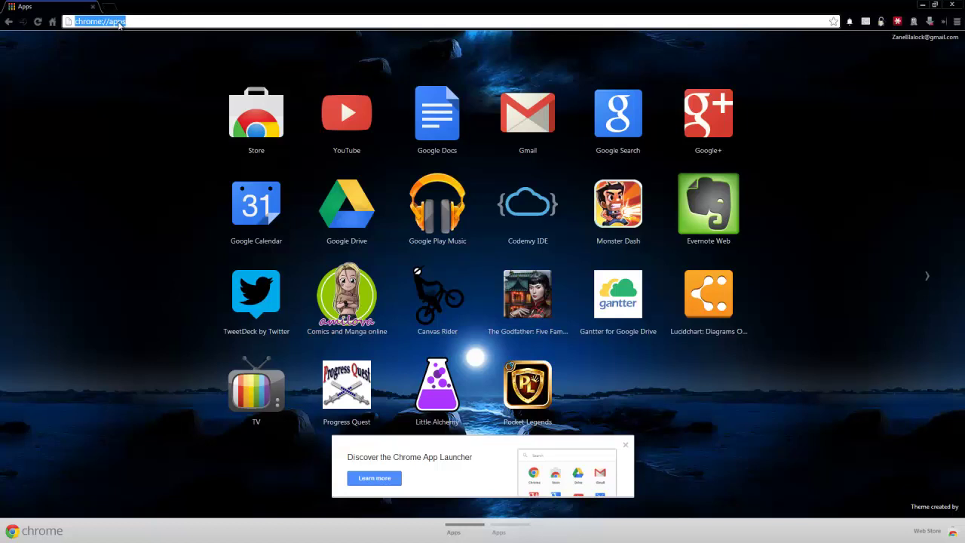
right_click(118, 23)
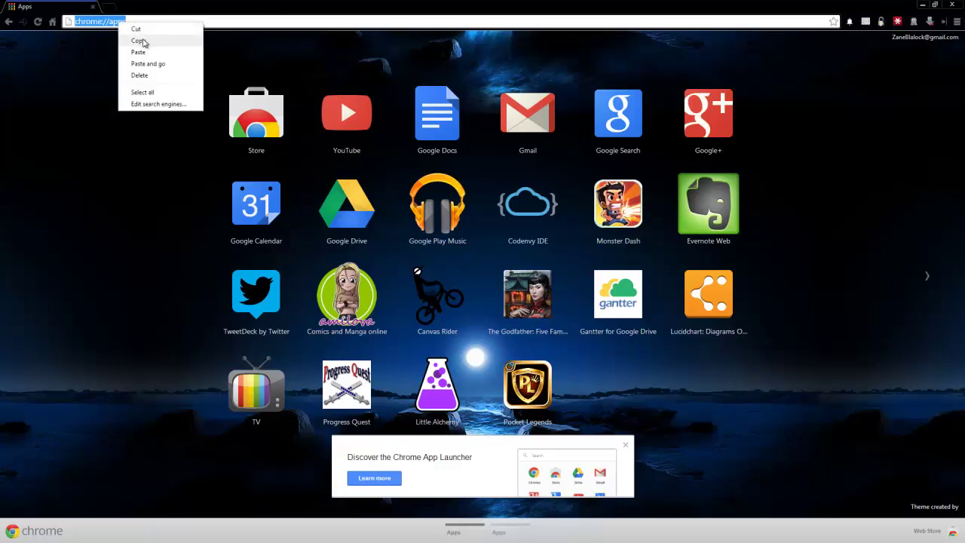
click(142, 40)
click(956, 22)
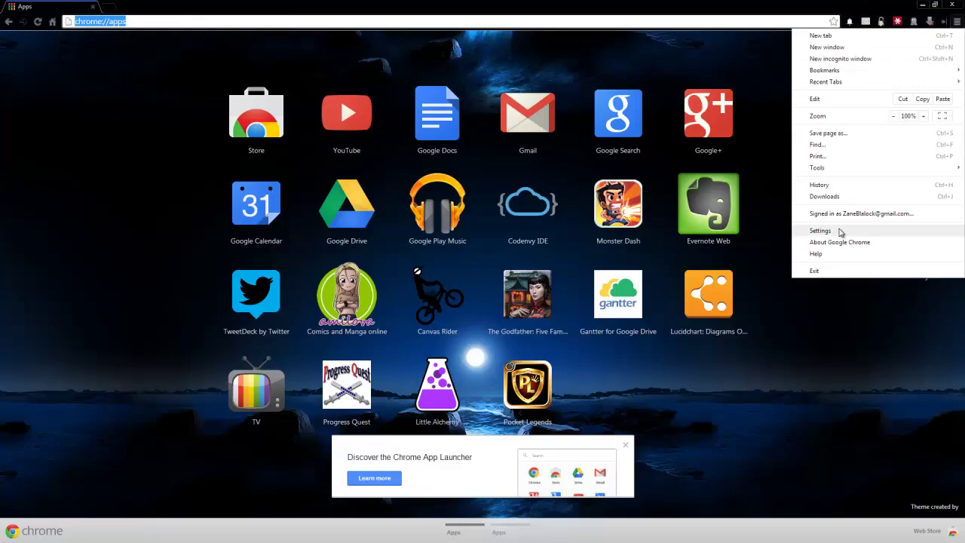
- In Settings, choose 'Open a specific page or set of pages' on startup and add chrome://apps/
click(841, 232)
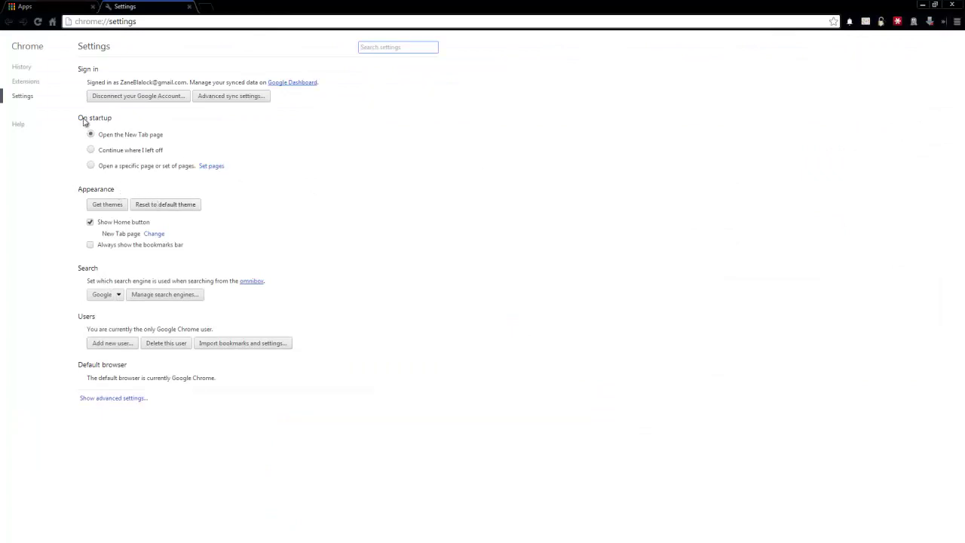
click(90, 166)
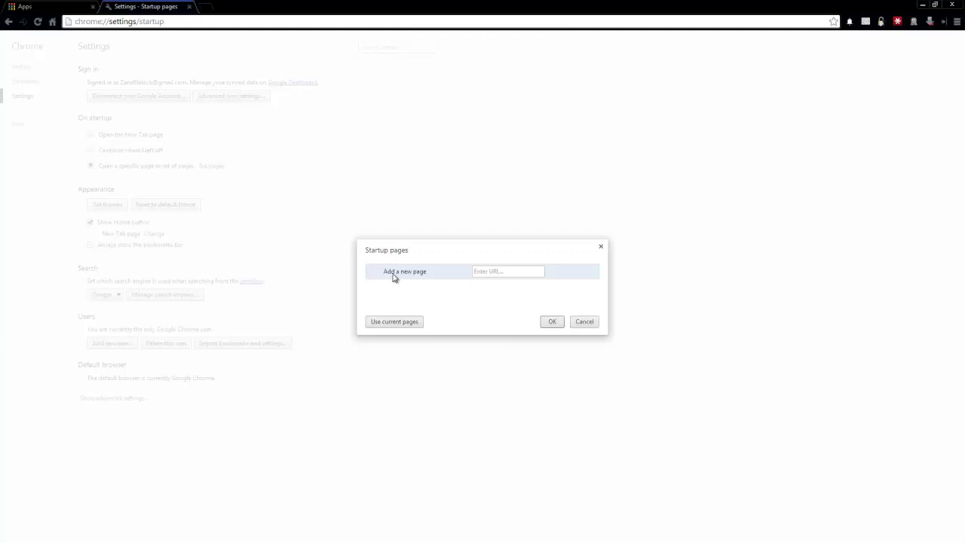
click(496, 271)
right_click(487, 271)
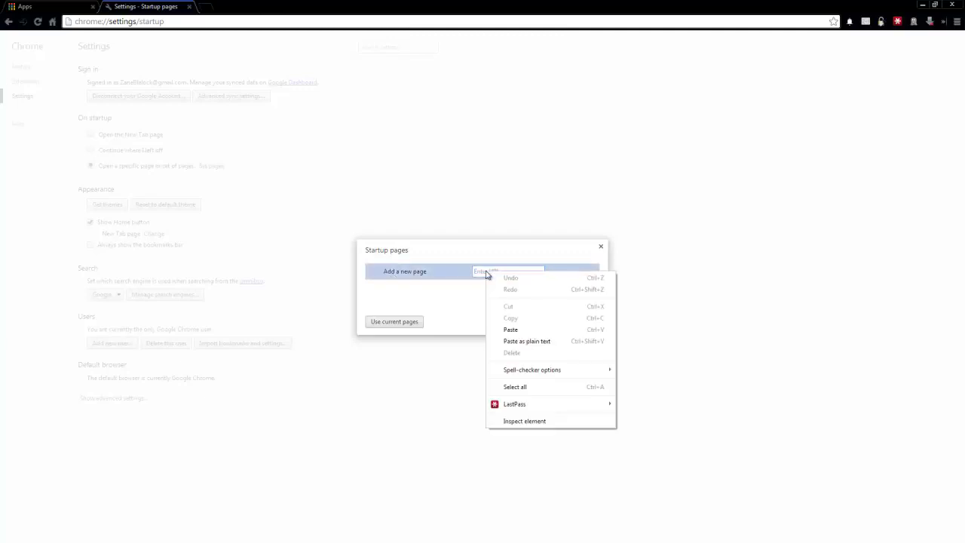
click(524, 331)
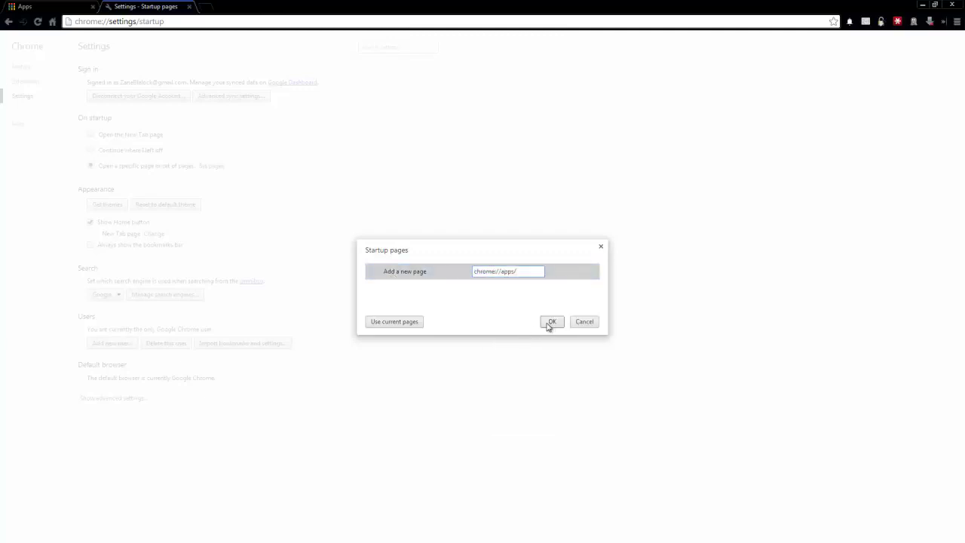
click(551, 323)
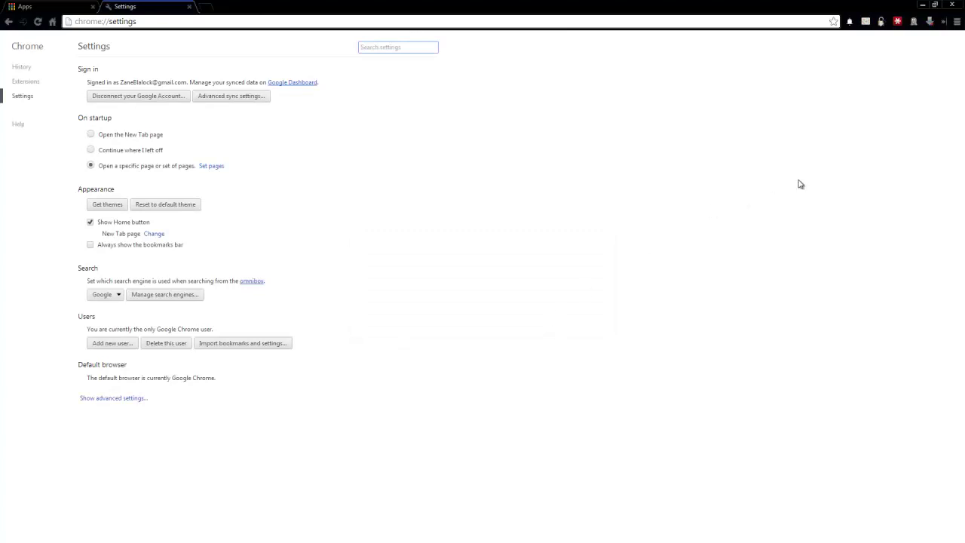
- Relaunch Chrome to confirm it opens on the Apps page, then go Home to the New Tab page
click(951, 6)
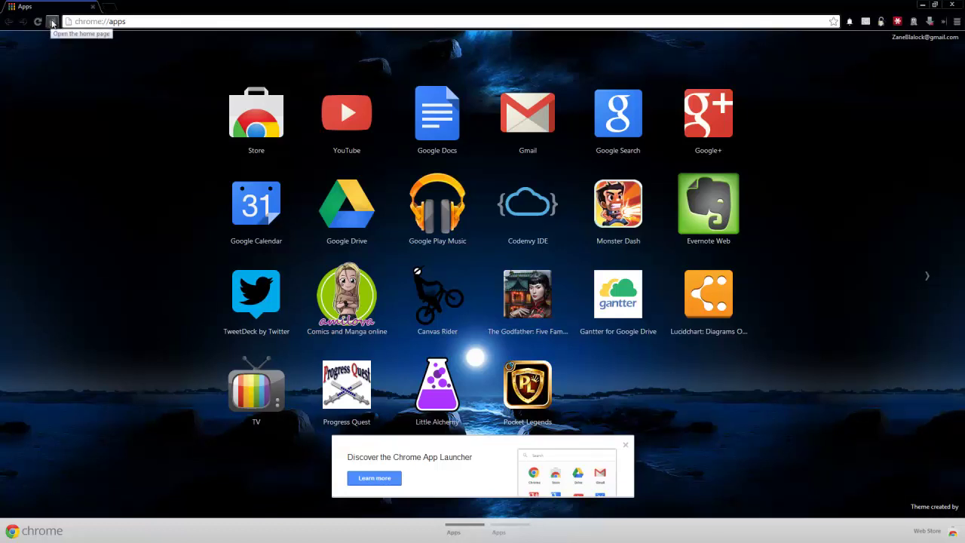
click(52, 21)
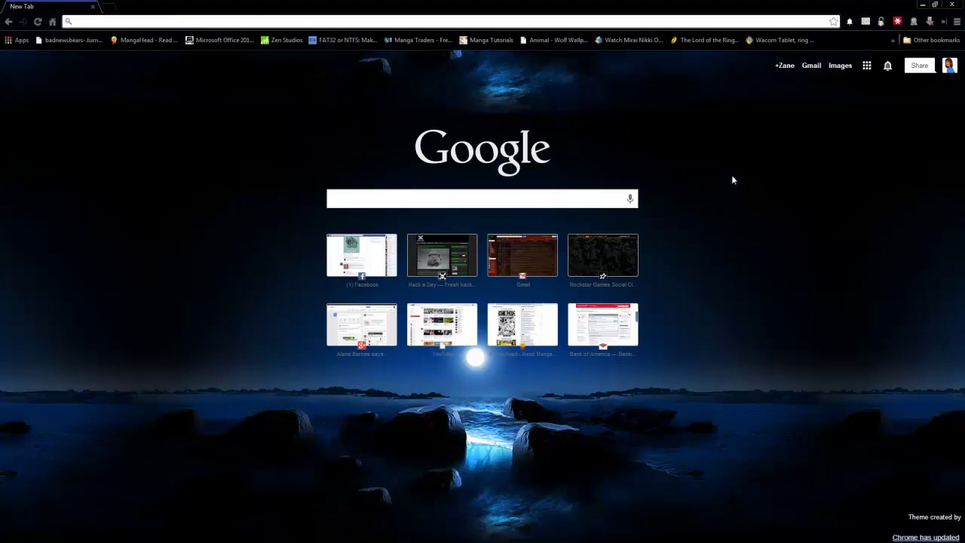
- Switch On startup to 'Open the New Tab page' and set the Home button to 'Use the New Tab page'
click(956, 22)
click(825, 235)
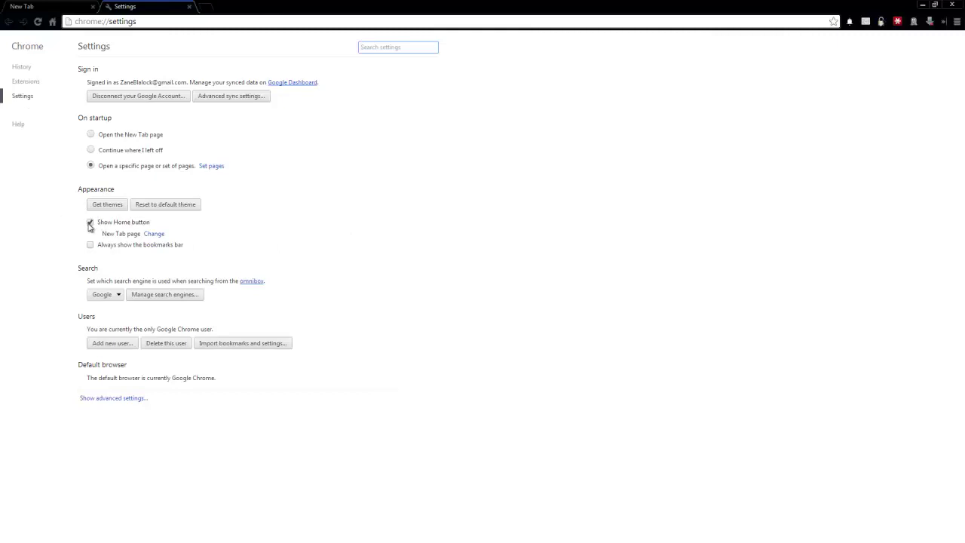
click(151, 235)
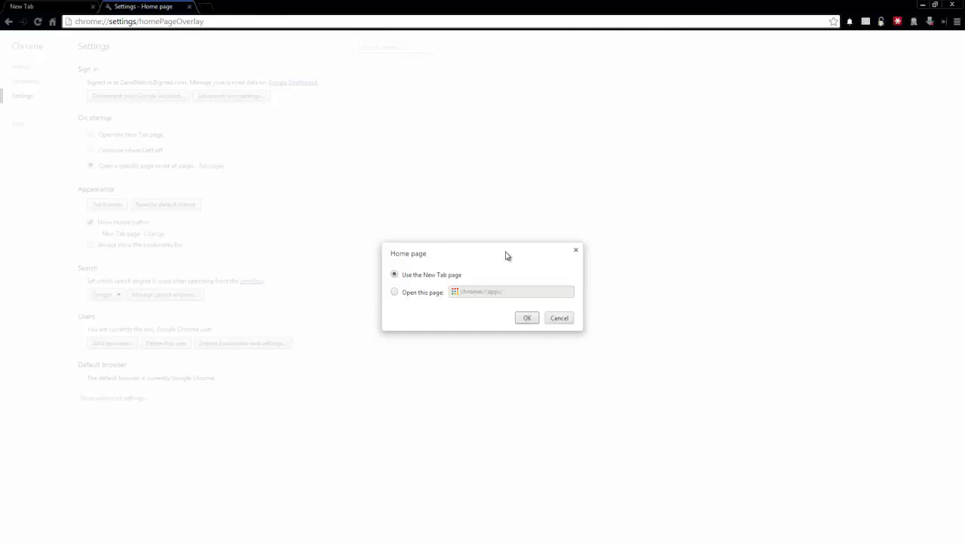
click(526, 317)
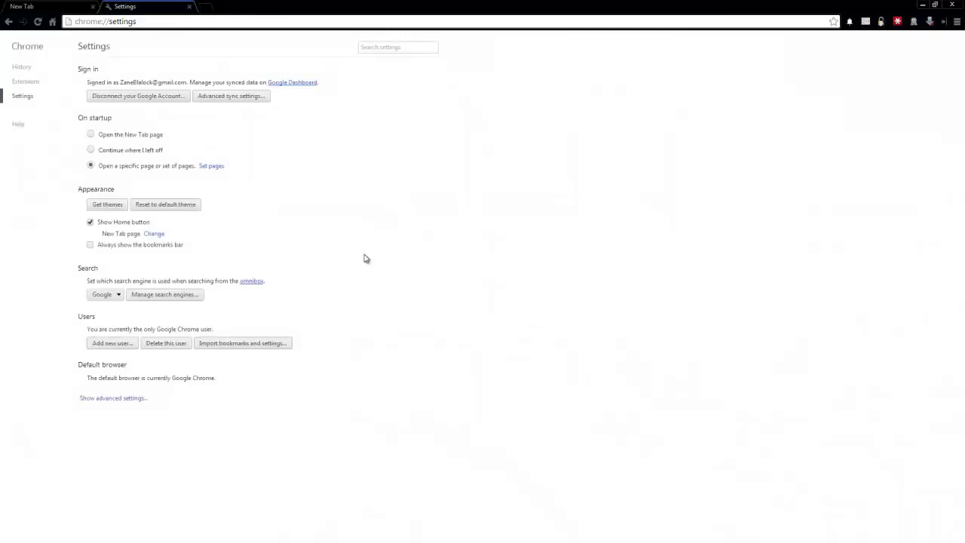
- Bring the New Tab tab forward, then close Chrome so only the desktop shows
click(79, 6)
key(super+d)
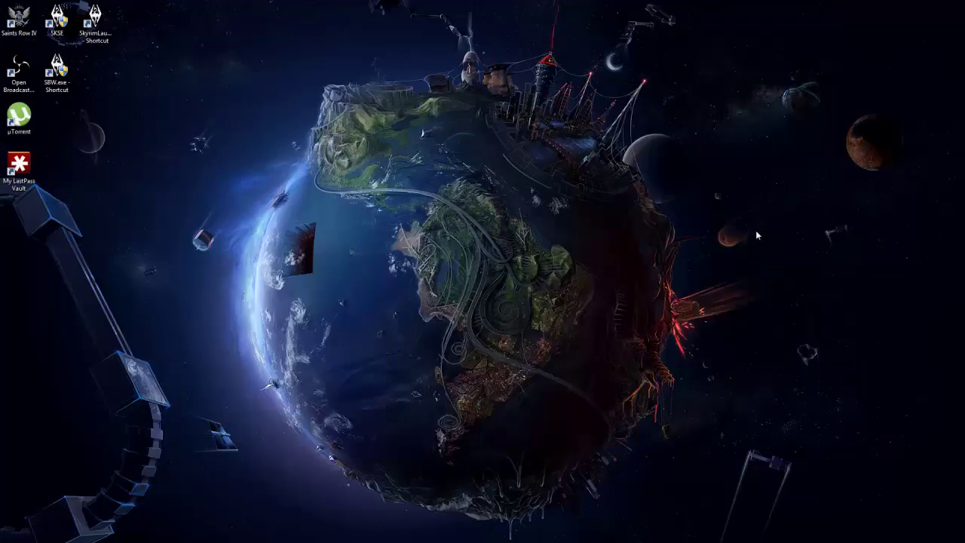